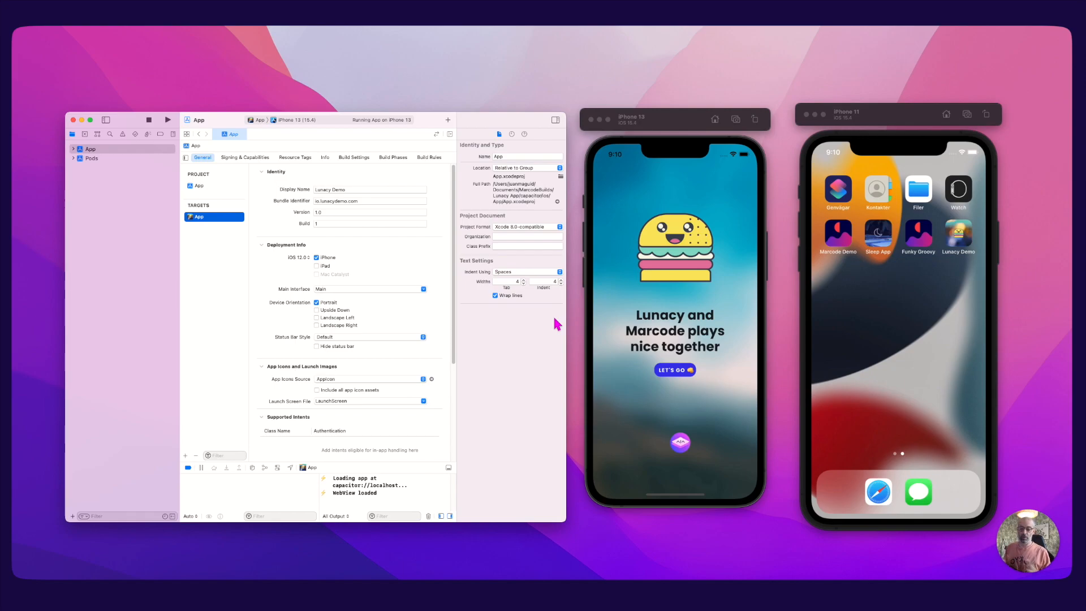
- Preview the Lunacy Demo prototype through to the Blogs screen on the iPhone 13 simulator, and open its Login screen on the iPhone 11 simulator
{"action": "left_click", "coordinate": [701, 311]}
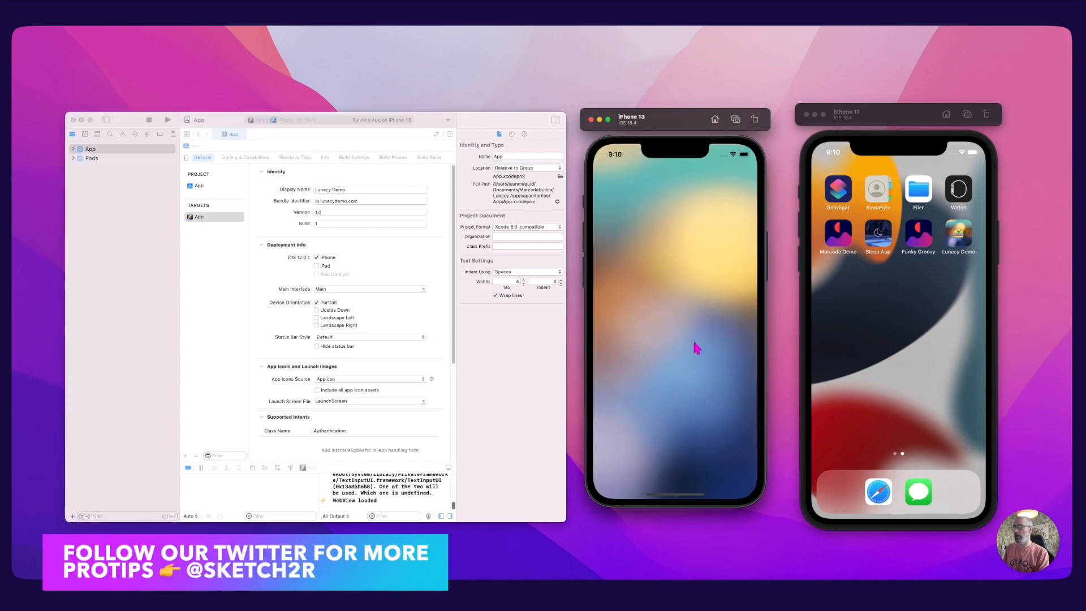
{"action": "left_click", "coordinate": [696, 358]}
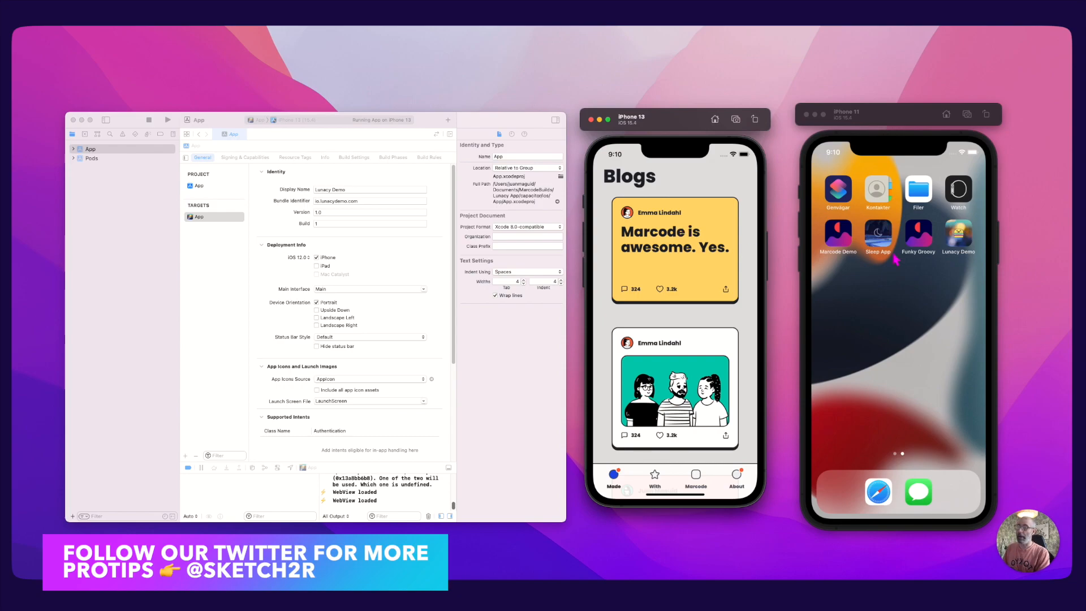
{"action": "left_click", "coordinate": [961, 236]}
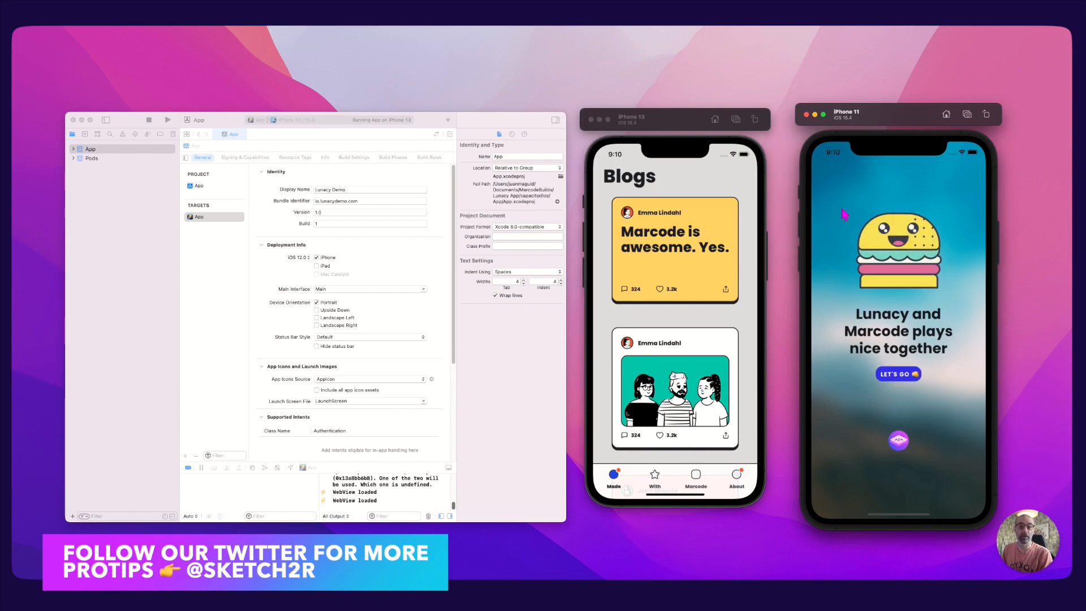
{"action": "left_click", "coordinate": [898, 374]}
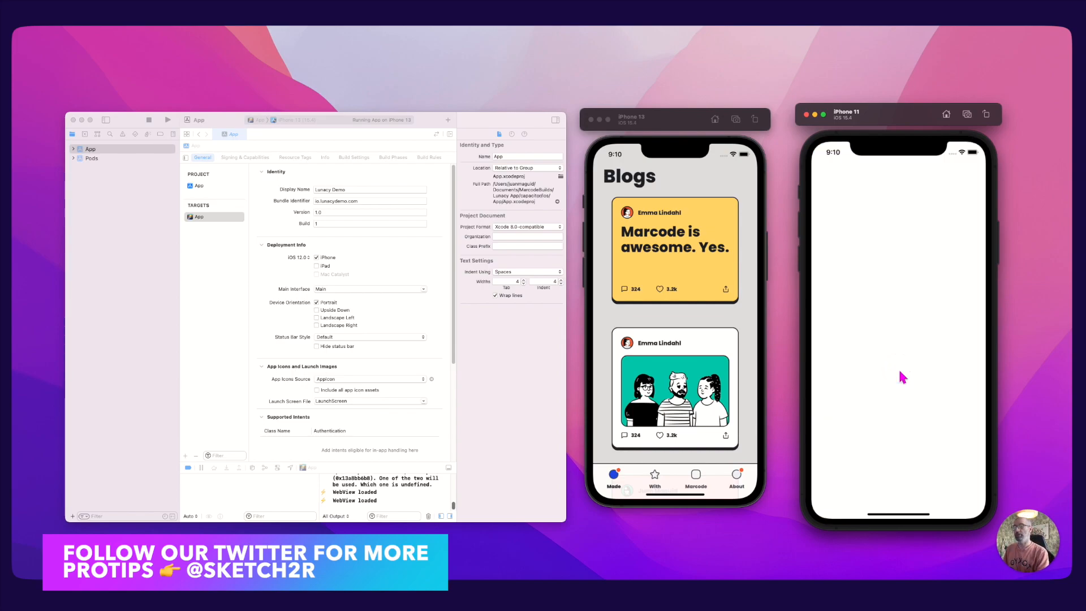
- Stop the app running on the iPhone 13 simulator and return the iPhone 11 simulator to its home screen
{"action": "left_click", "coordinate": [493, 127]}
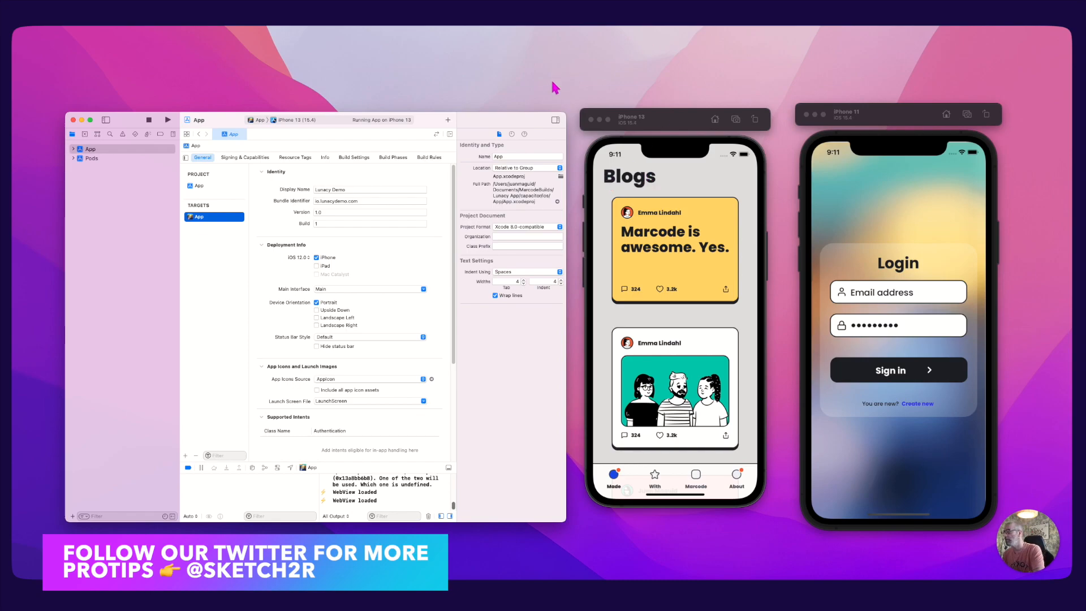
{"action": "left_click_drag", "start_coordinate": [524, 120], "coordinate": [526, 122]}
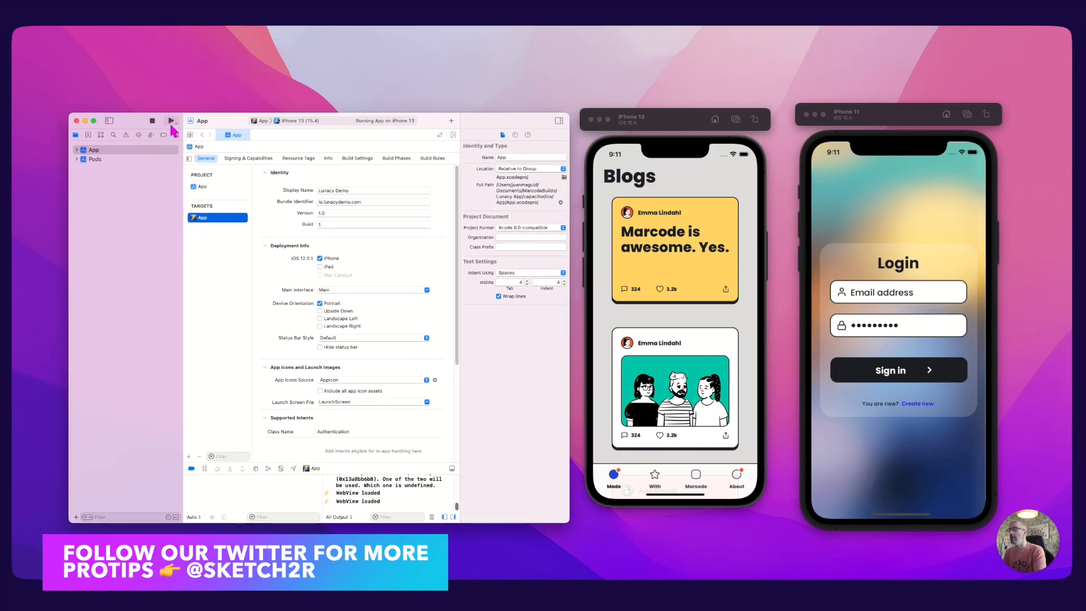
{"action": "left_click", "coordinate": [151, 120]}
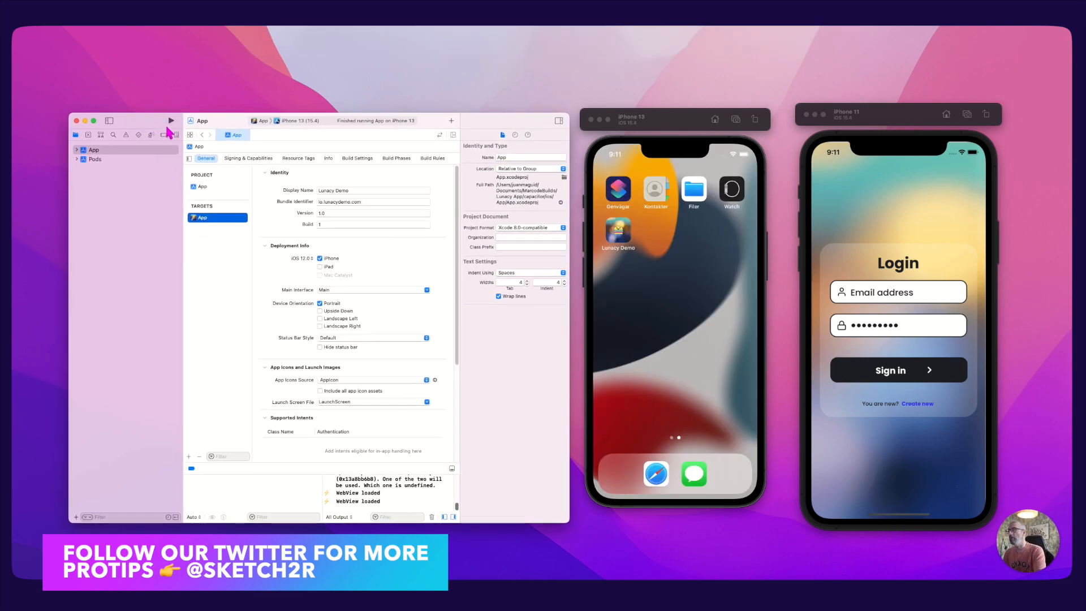
{"action": "left_click", "coordinate": [926, 115]}
{"action": "left_click", "coordinate": [946, 115]}
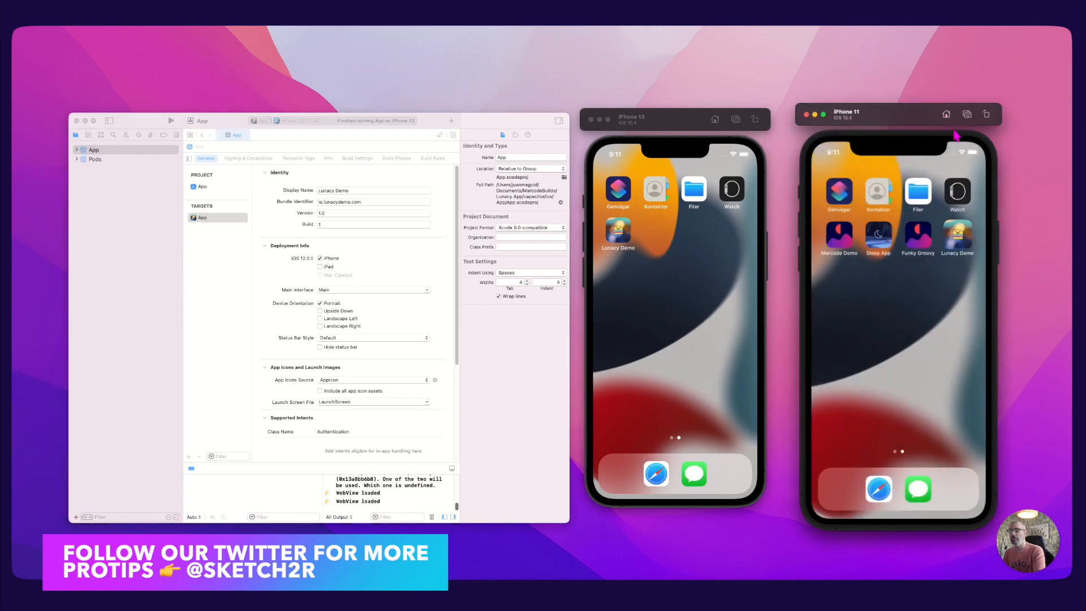
- Widen the Xcode project window across the iPhone 13 simulator, up to the iPhone 11 simulator
{"action": "left_click", "coordinate": [160, 194]}
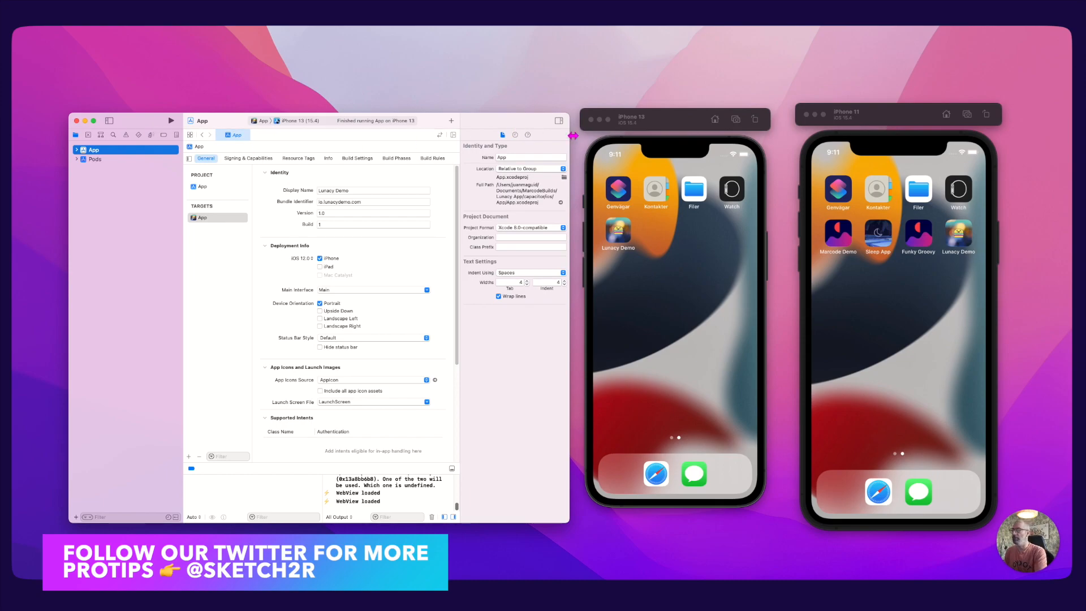
{"action": "left_click_drag", "start_coordinate": [570, 112], "coordinate": [790, 105]}
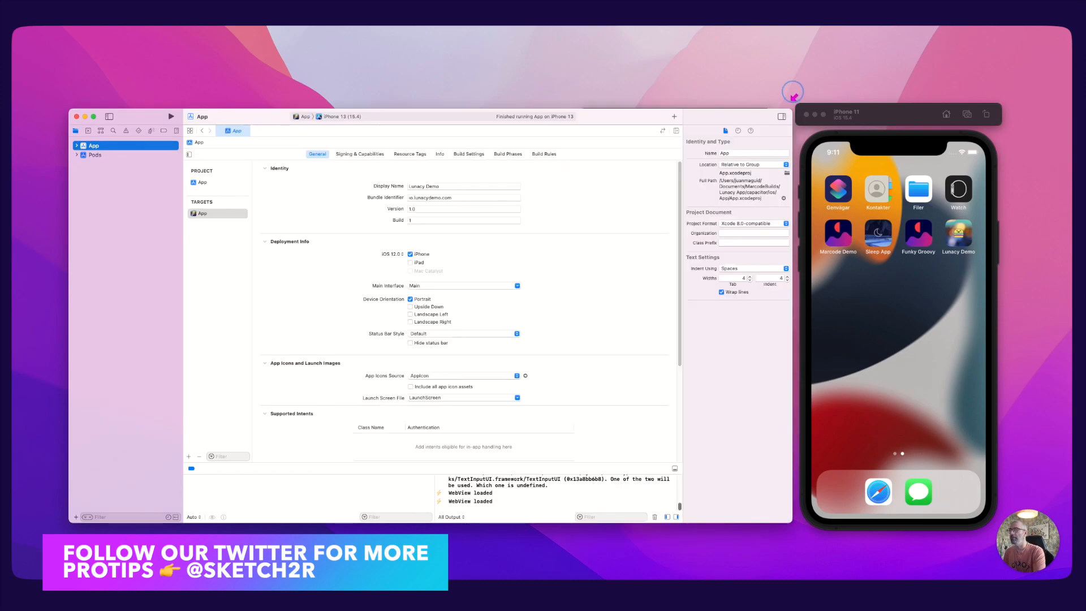
{"action": "left_click_drag", "start_coordinate": [235, 118], "coordinate": [218, 119]}
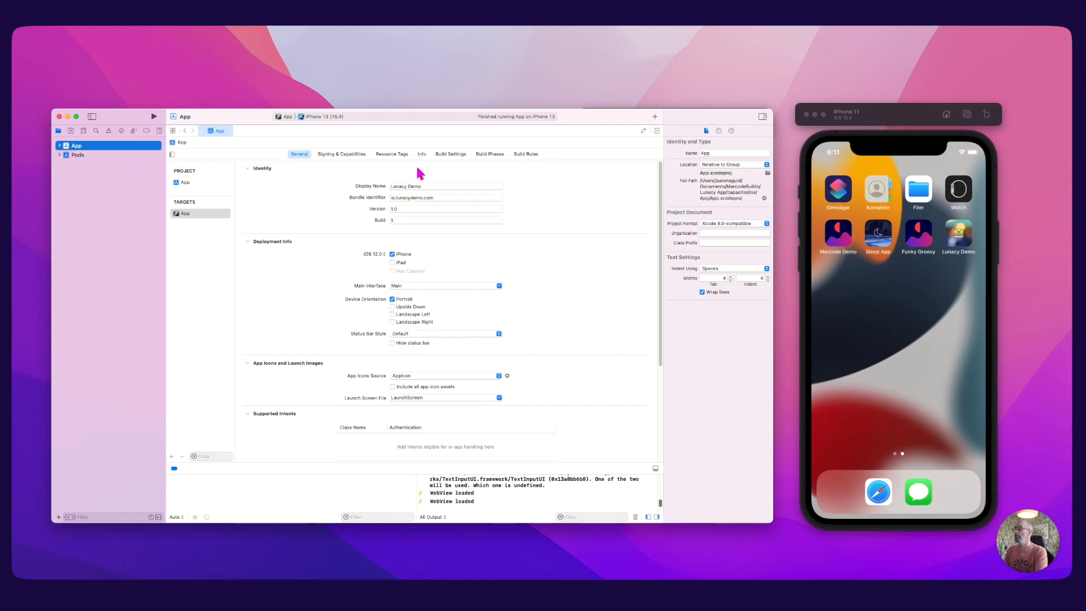
- Check the App target's signing and capabilities settings, and return to its general settings
{"action": "left_click", "coordinate": [345, 157]}
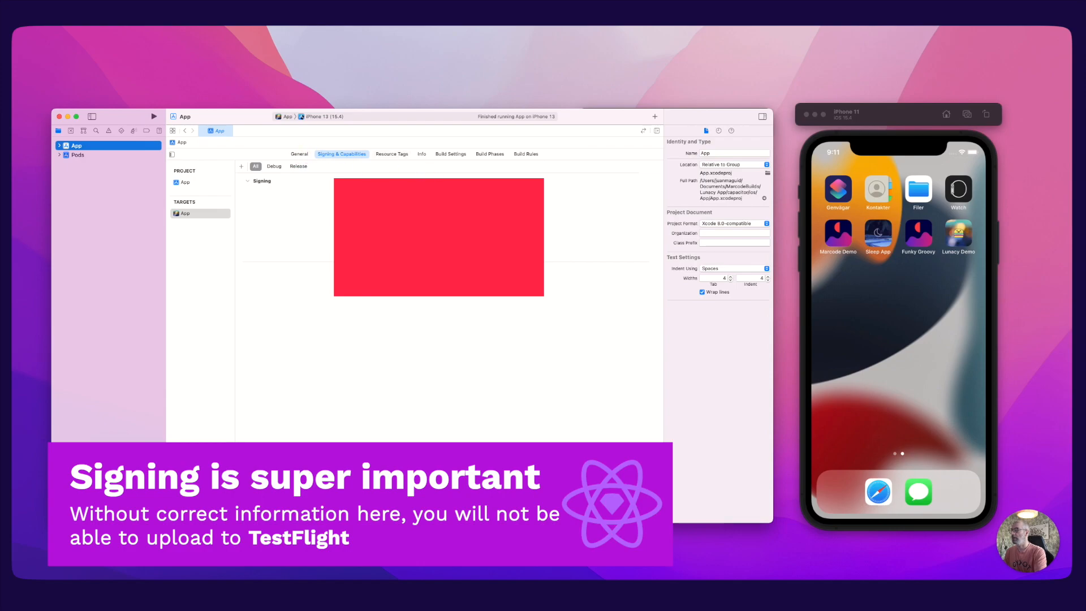
{"action": "left_click", "coordinate": [299, 153]}
{"action": "left_click_drag", "start_coordinate": [242, 114], "coordinate": [243, 116]}
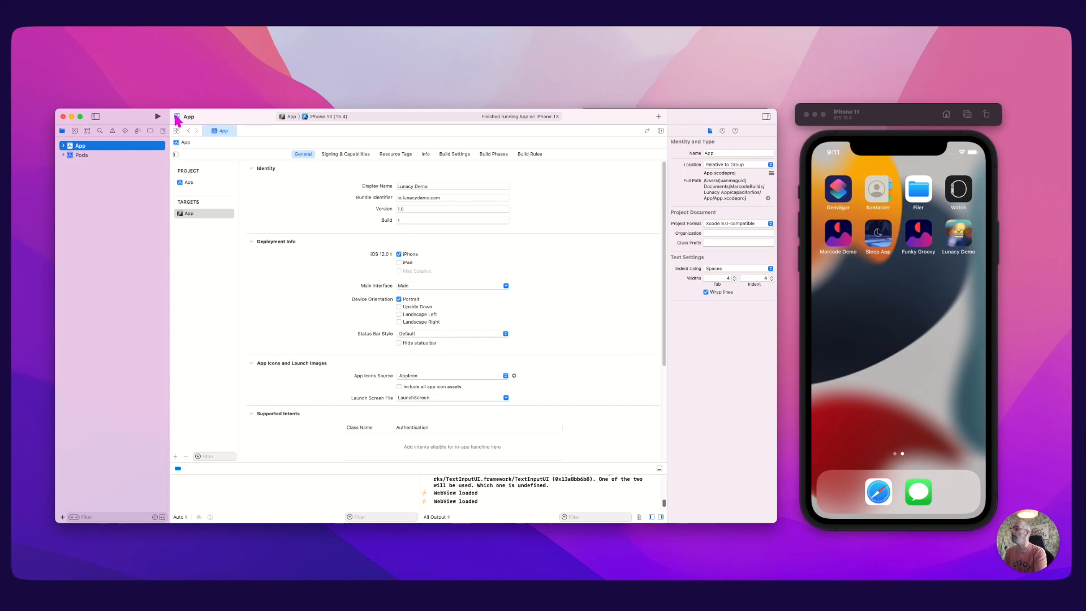
{"action": "left_click_drag", "start_coordinate": [874, 117], "coordinate": [877, 122]}
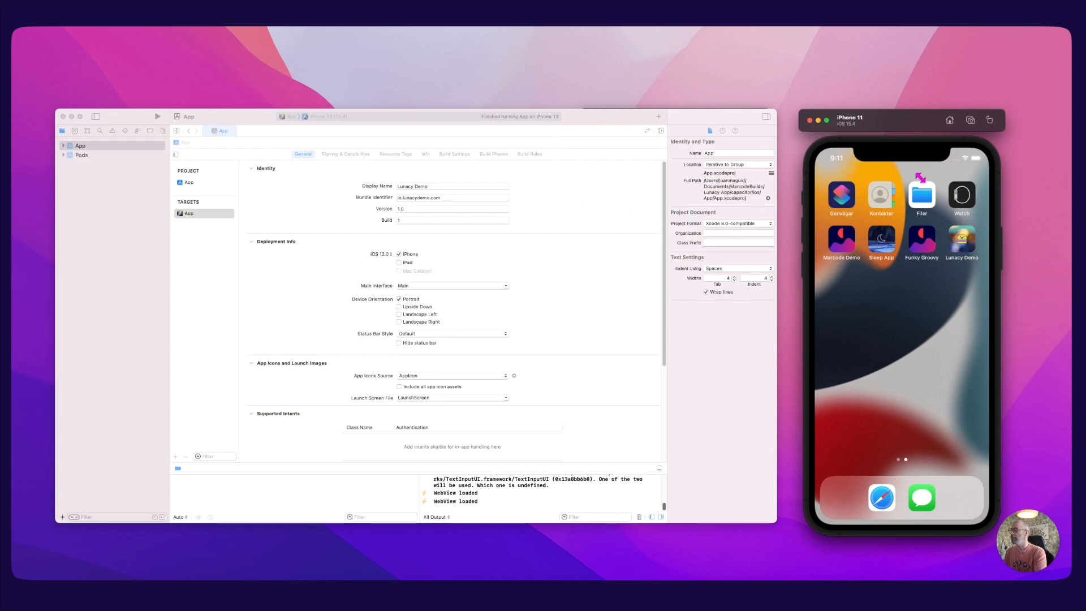
{"action": "left_click", "coordinate": [229, 120]}
{"action": "left_click_drag", "start_coordinate": [229, 120], "coordinate": [232, 120]}
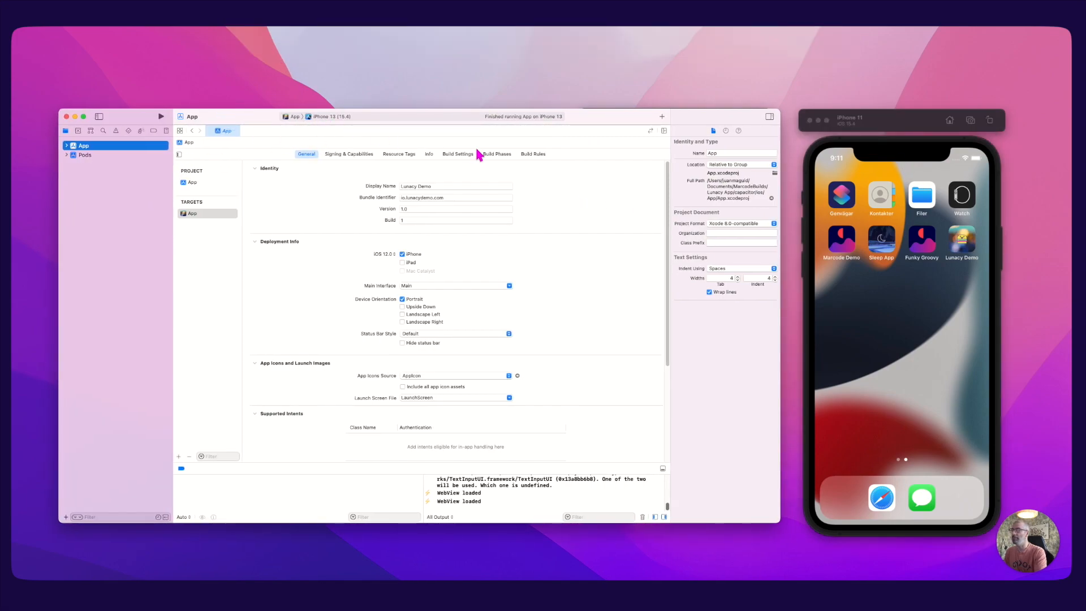
- Set the build destination of the App scheme to Any iOS Device (arm64)
{"action": "left_click", "coordinate": [334, 117]}
{"action": "scroll", "coordinate": [345, 116], "scroll_direction": "up", "scroll_amount": 3}
{"action": "scroll", "coordinate": [345, 50], "scroll_direction": "up", "scroll_amount": 5}
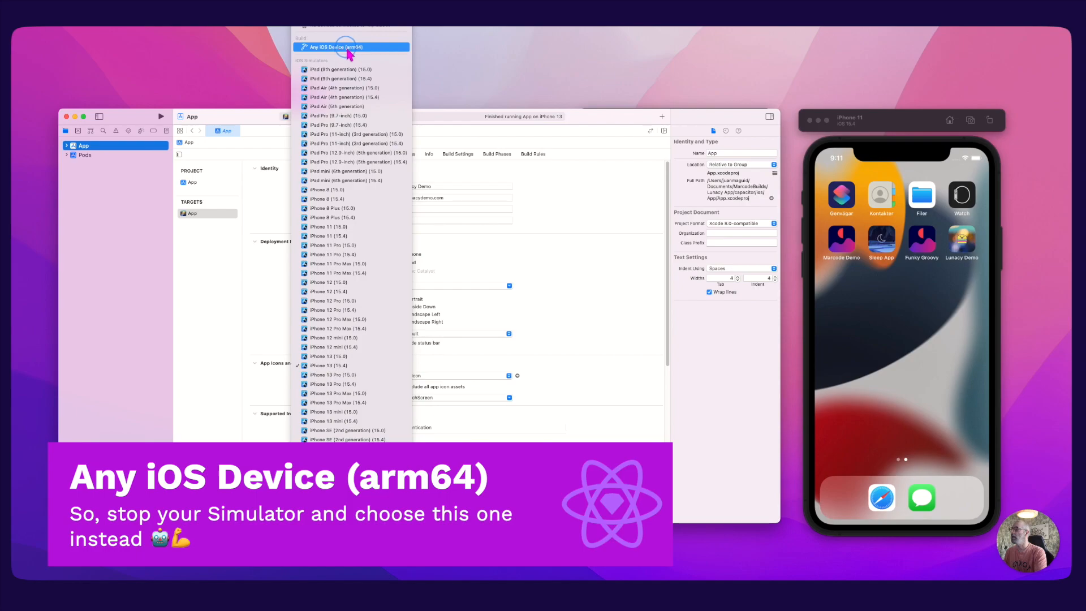
{"action": "left_click", "coordinate": [346, 49]}
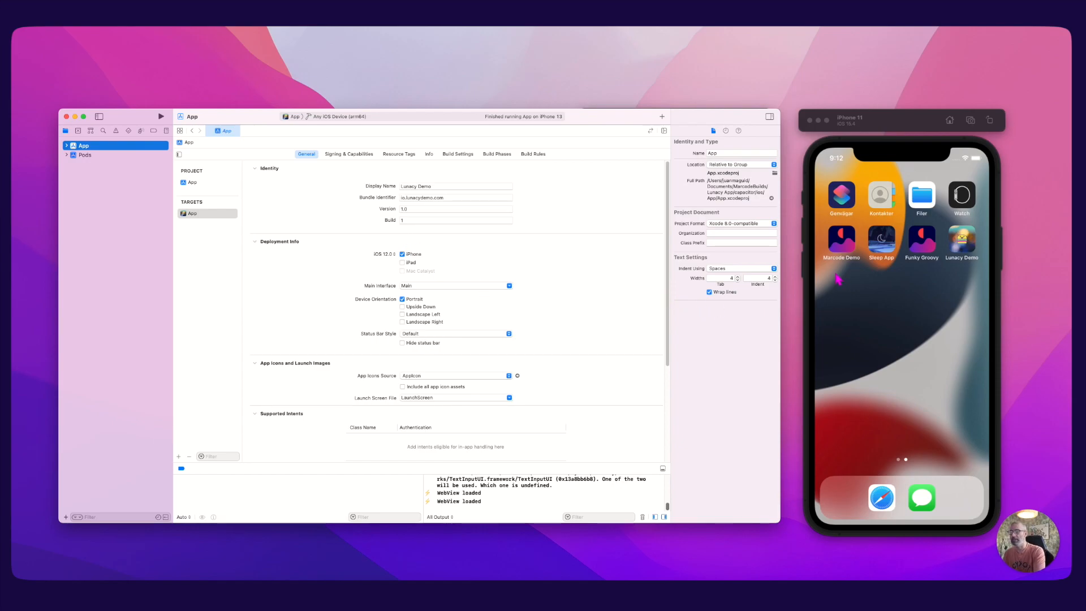
- Switch to Lunacy and look at the Start artboard of the Lunacy App design
{"action": "key", "text": "super+Tab"}
{"action": "key", "text": "super+Tab"}
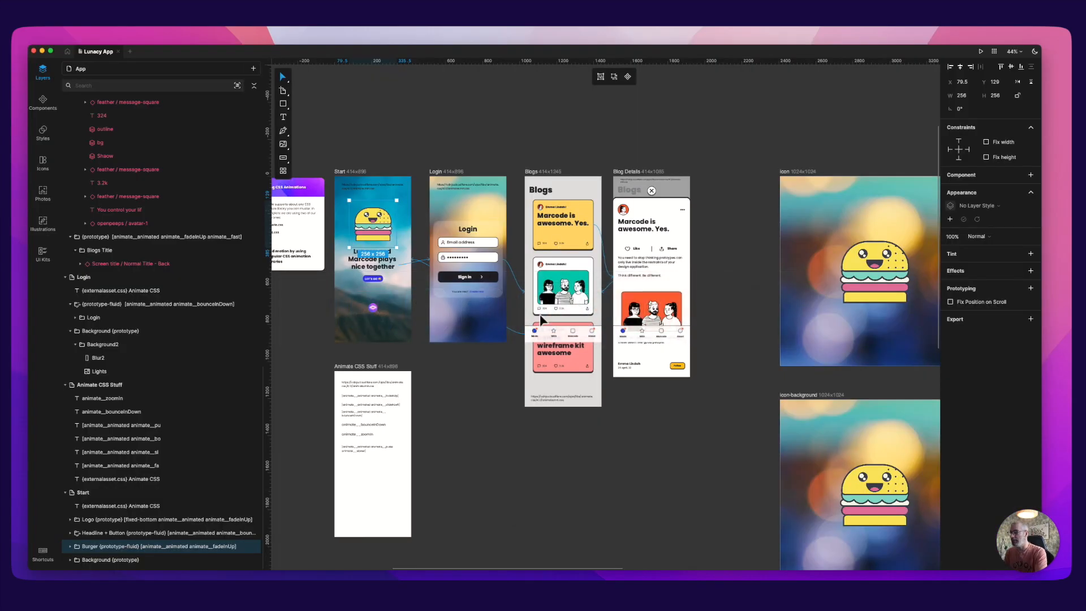
{"action": "left_click", "coordinate": [357, 172]}
{"action": "left_click", "coordinate": [414, 152]}
- Switch back to Xcode and hide the windows of all other applications
{"action": "key", "text": "super+Tab"}
{"action": "key", "text": "alt+super+h"}
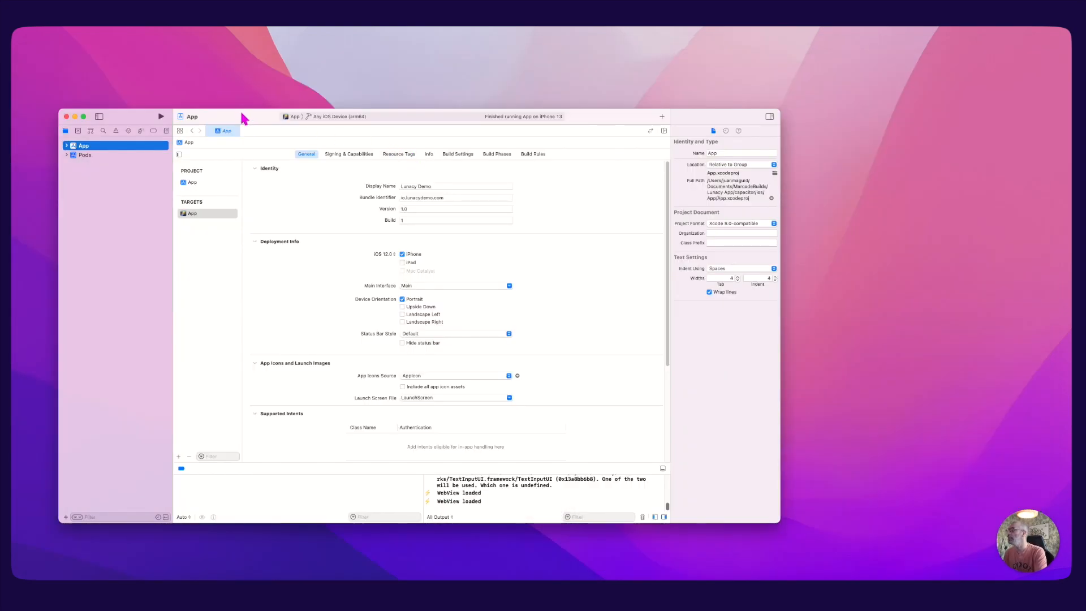
{"action": "left_click_drag", "start_coordinate": [248, 119], "coordinate": [258, 121]}
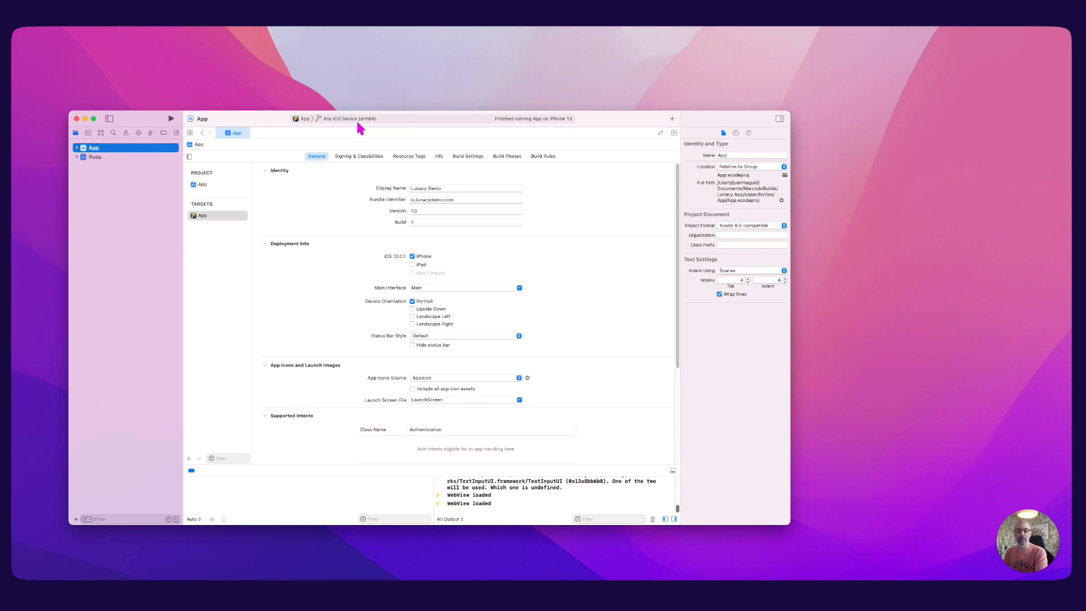
- Archive the App project for distribution
{"action": "left_click", "coordinate": [191, 20]}
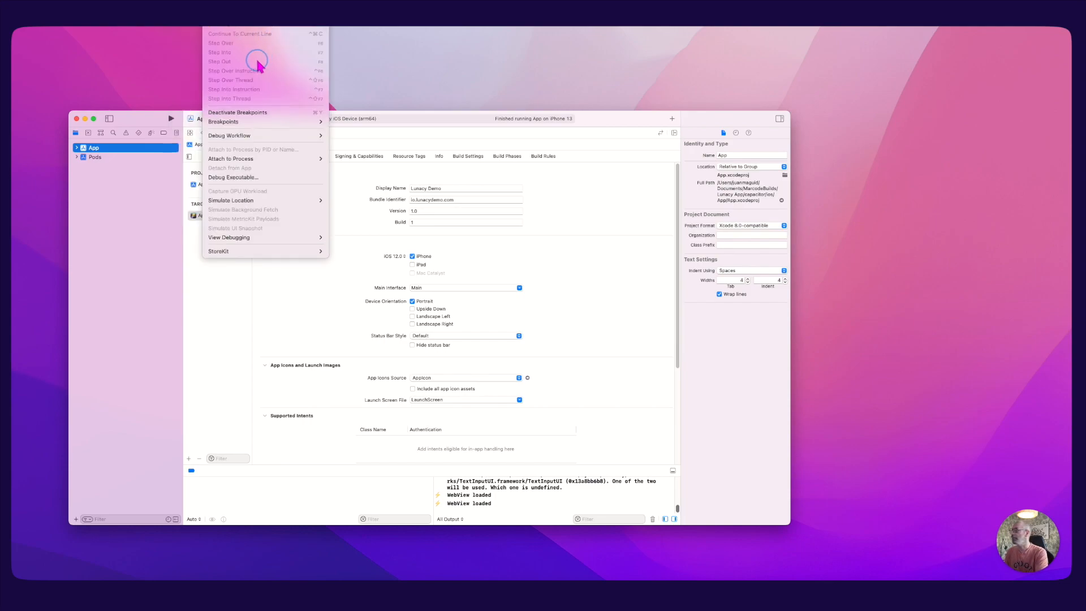
{"action": "left_click", "coordinate": [203, 62]}
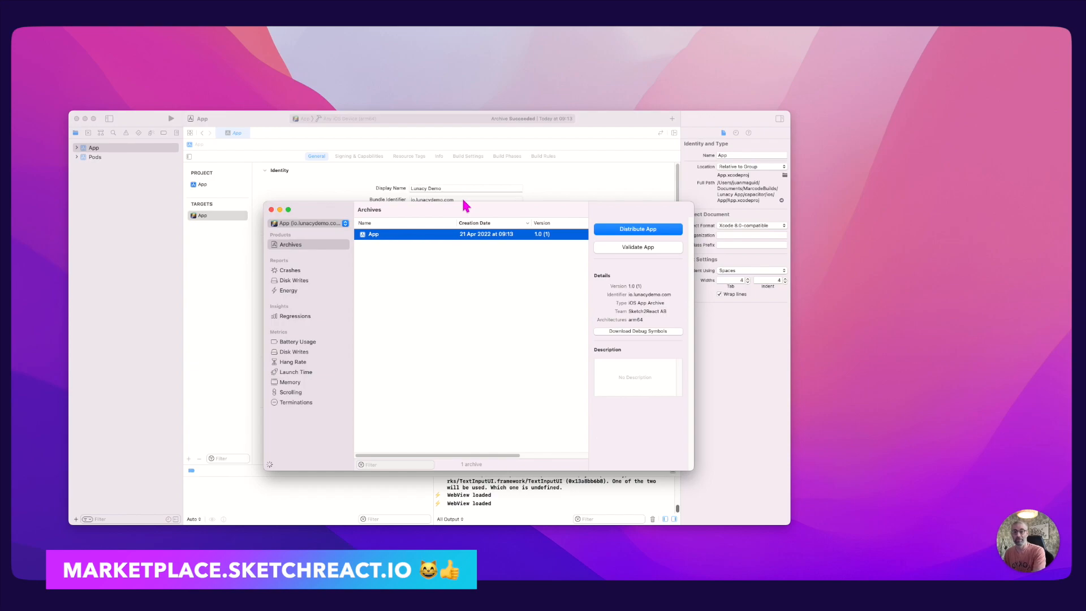
{"action": "left_click_drag", "start_coordinate": [365, 217], "coordinate": [327, 208]}
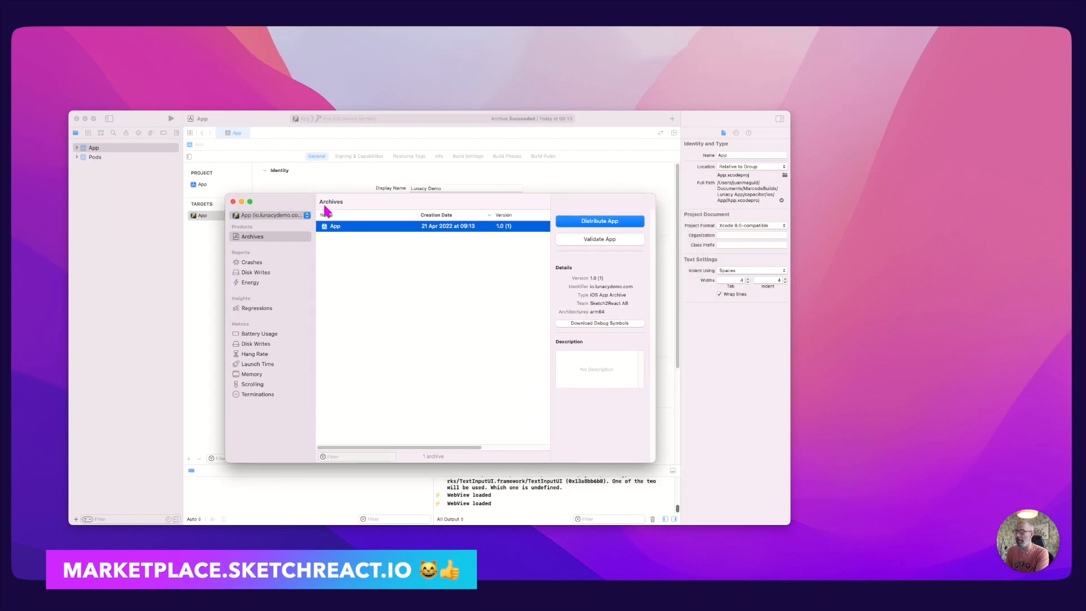
{"action": "left_click_drag", "start_coordinate": [286, 205], "coordinate": [297, 209]}
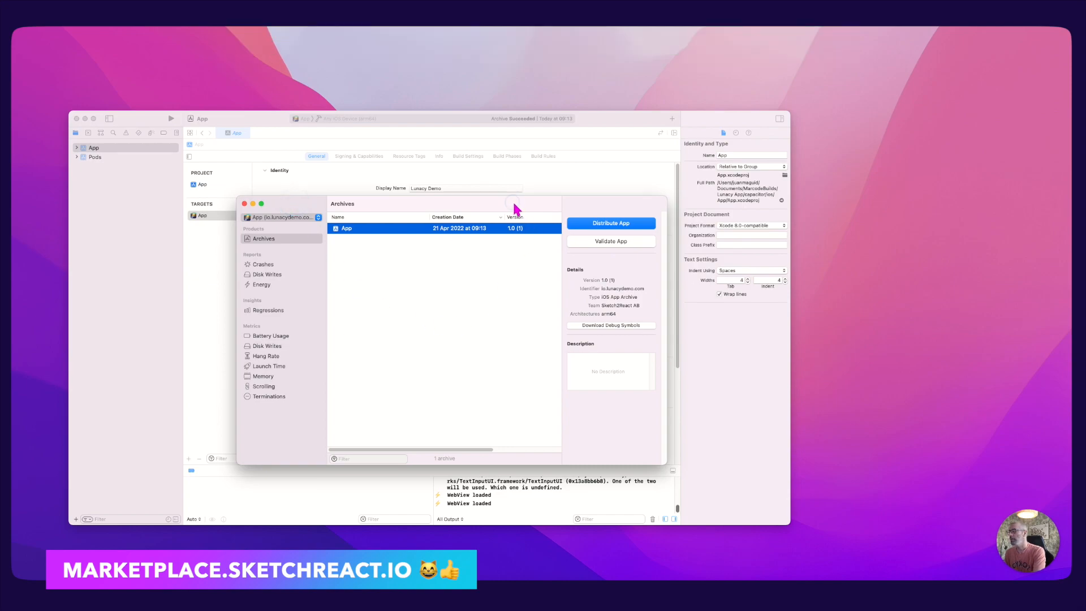
{"action": "left_click_drag", "start_coordinate": [515, 209], "coordinate": [532, 214]}
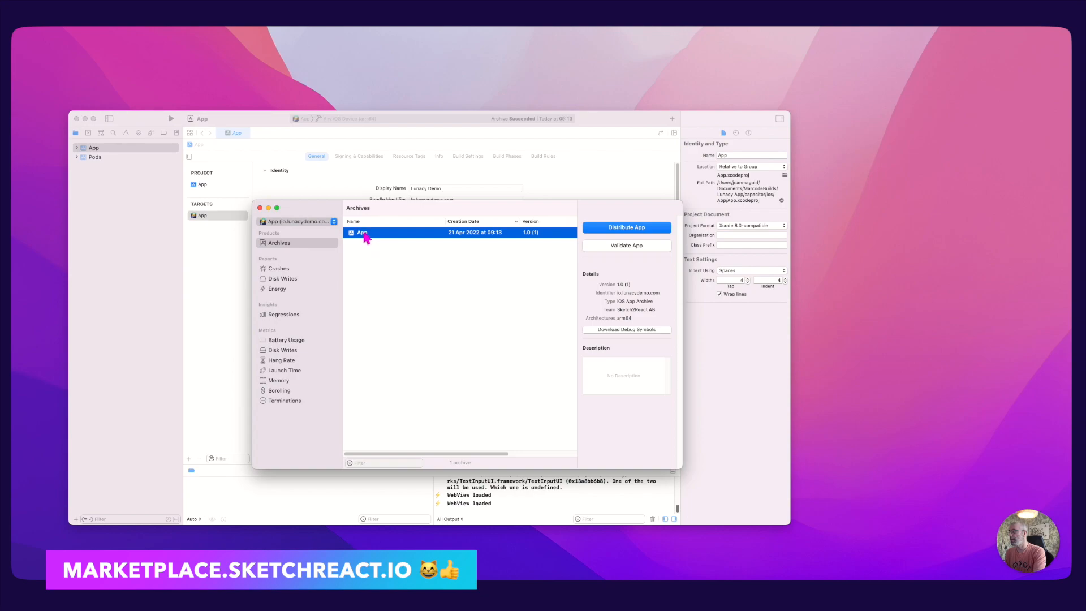
{"action": "left_click_drag", "start_coordinate": [614, 208], "coordinate": [608, 207]}
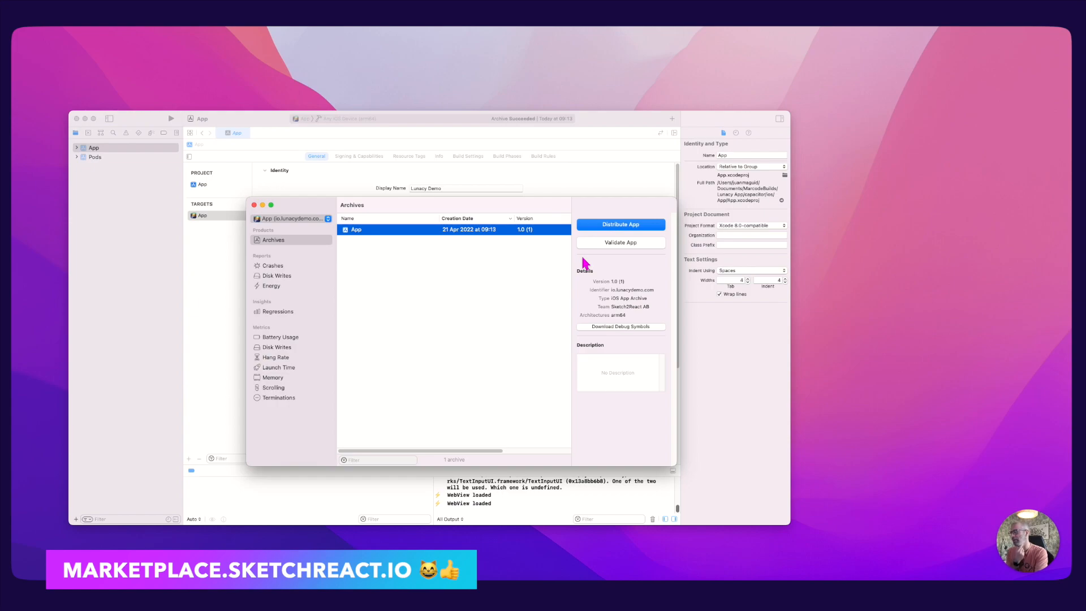
- Start distributing the App 1.0 (1) archive with App Store Connect as the method and Upload as the destination
{"action": "left_click", "coordinate": [619, 225]}
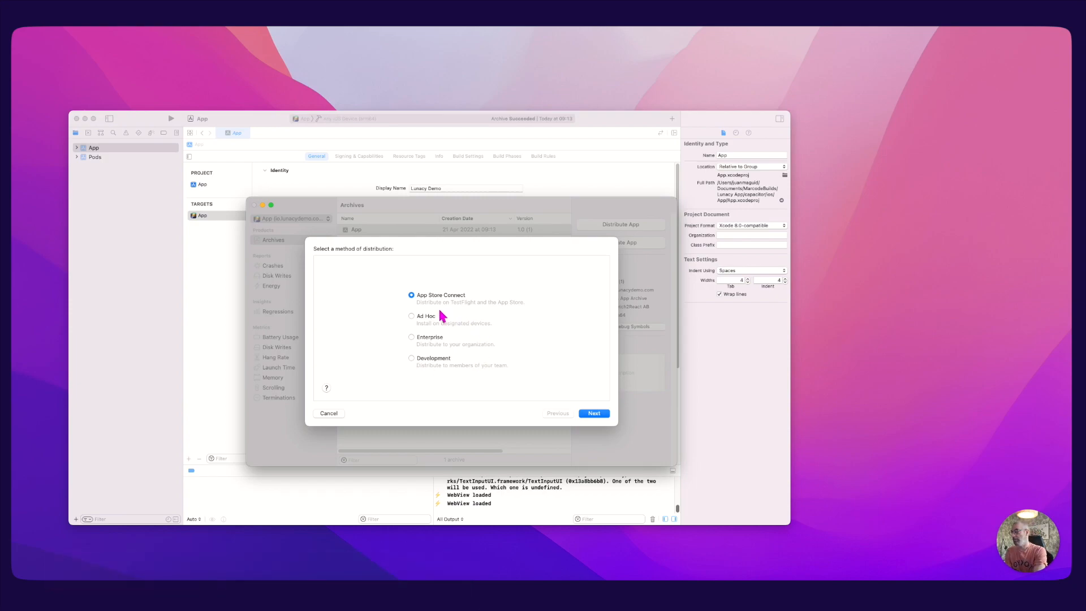
{"action": "left_click", "coordinate": [594, 413]}
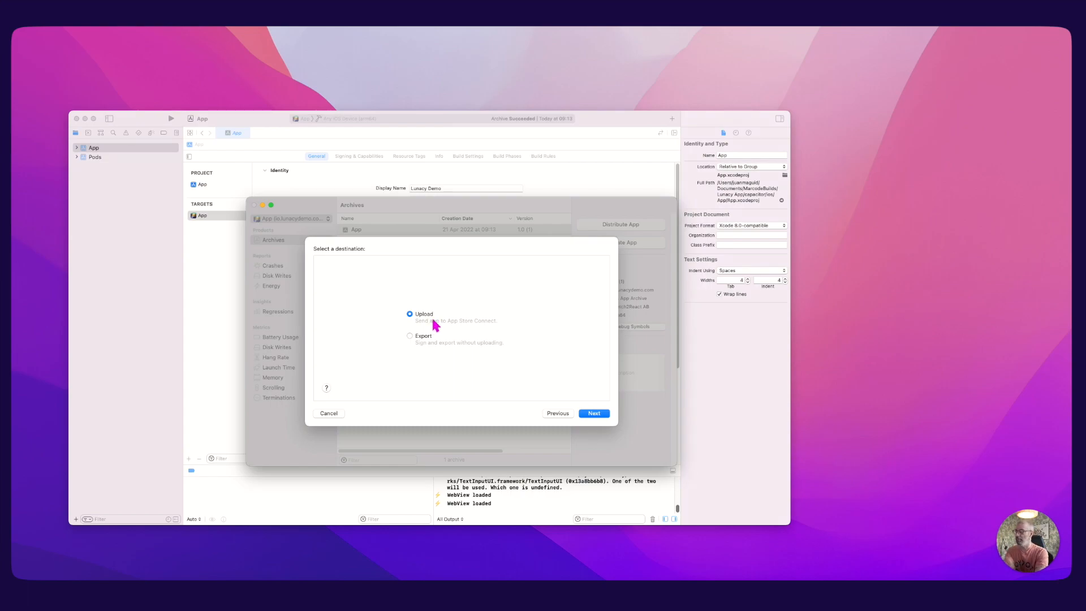
{"action": "left_click", "coordinate": [592, 413]}
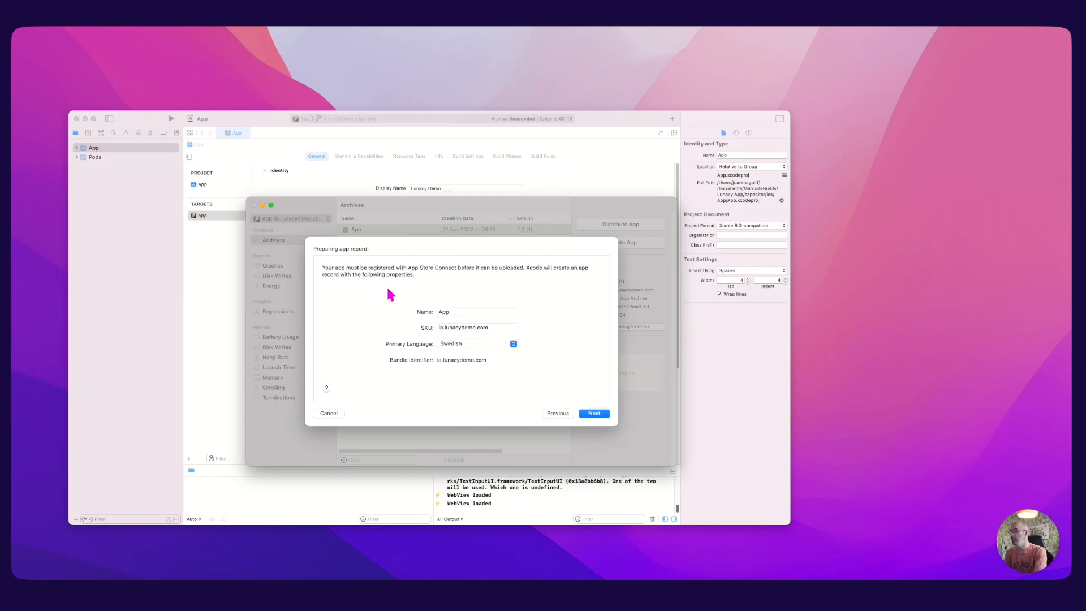
- Prepare the app record with the name Lunacy Demo and English (United States) as the primary language
{"action": "double_click", "coordinate": [467, 313]}
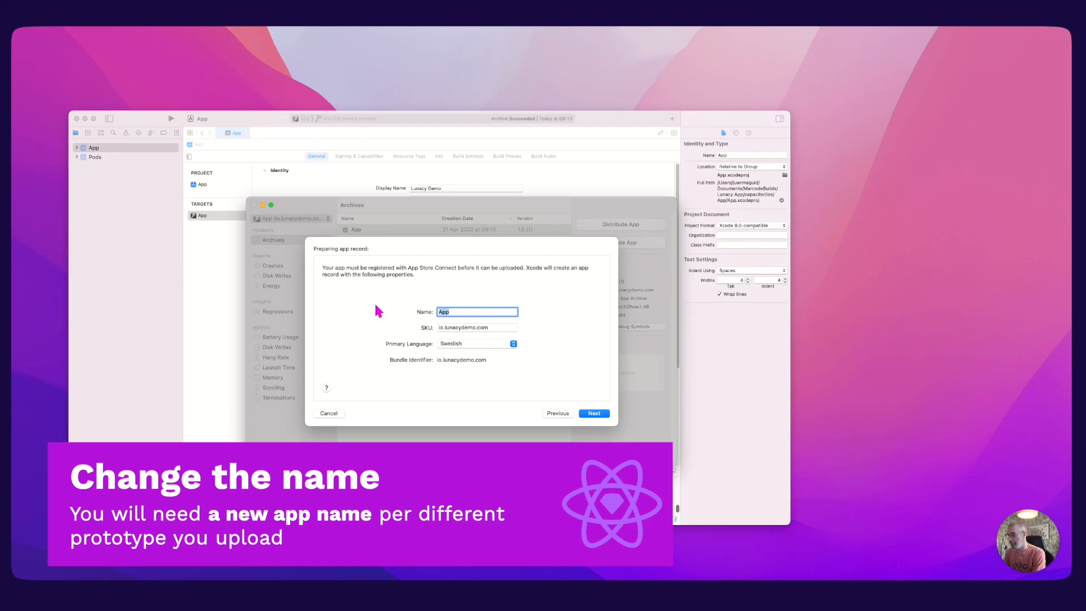
{"action": "type", "text": "Lunm"}
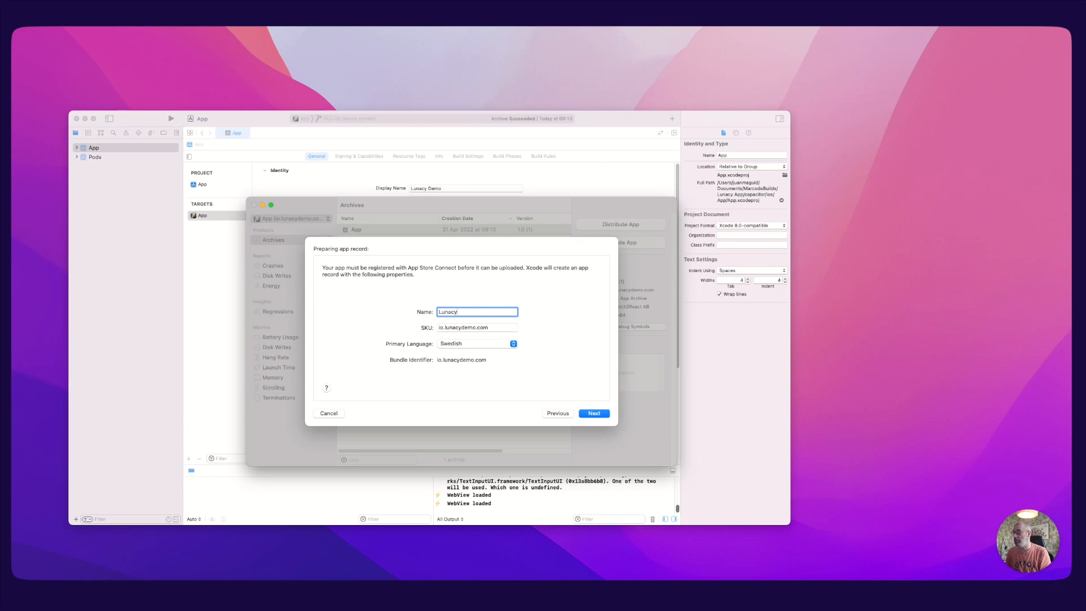
{"action": "type", "text": "Demo"}
{"action": "left_click", "coordinate": [391, 310]}
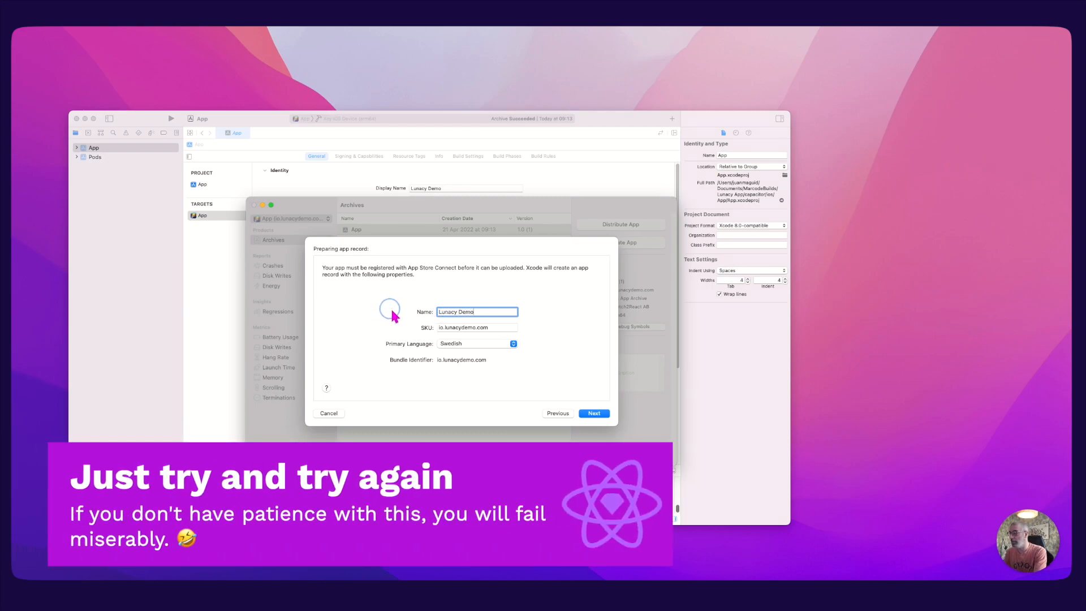
{"action": "left_click", "coordinate": [478, 345]}
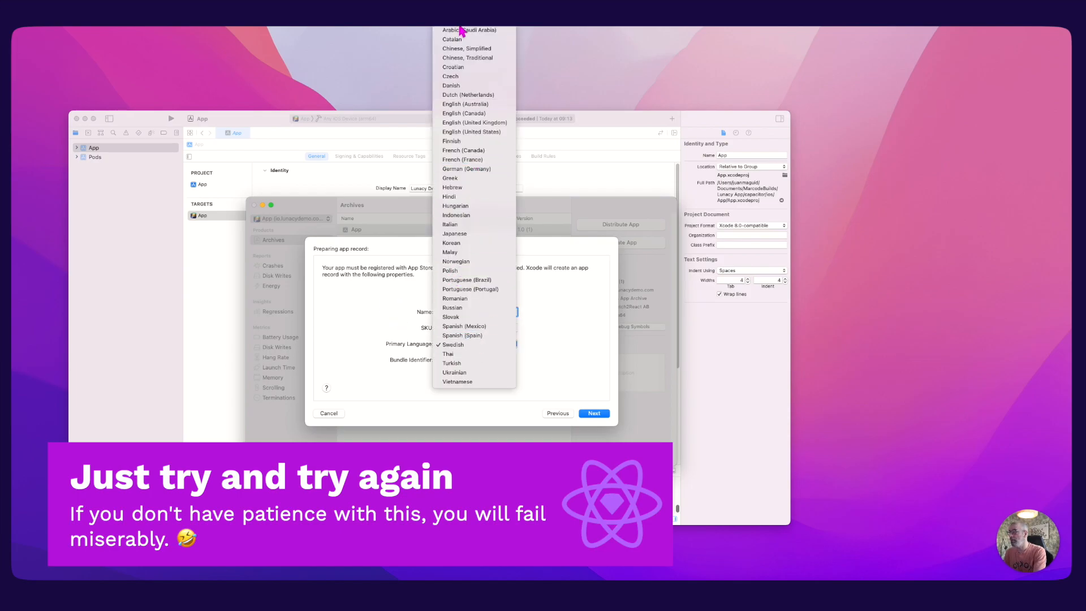
{"action": "left_click", "coordinate": [478, 132]}
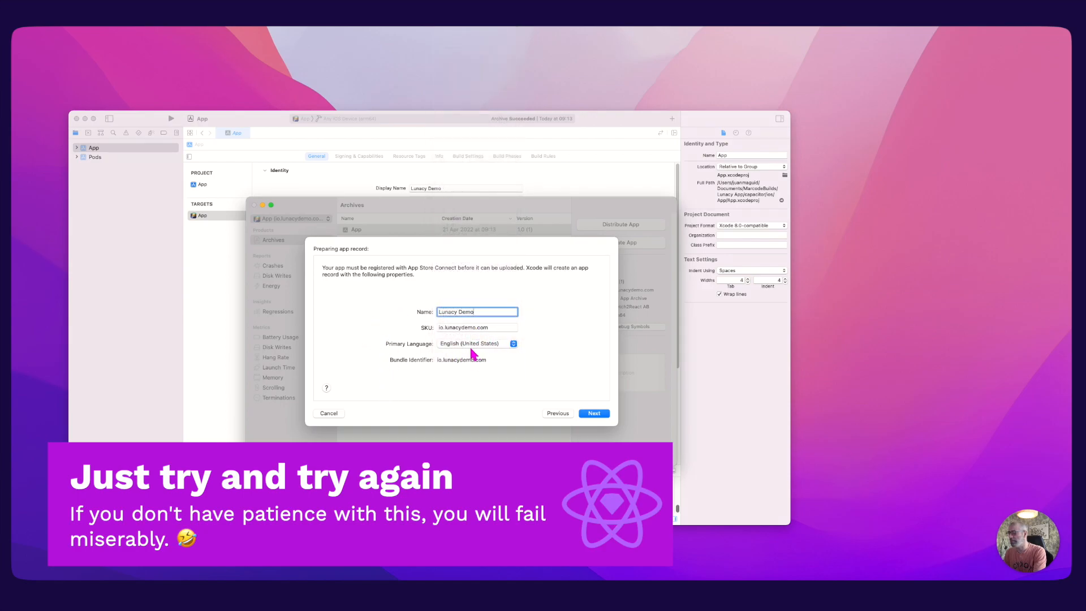
{"action": "left_click", "coordinate": [594, 413]}
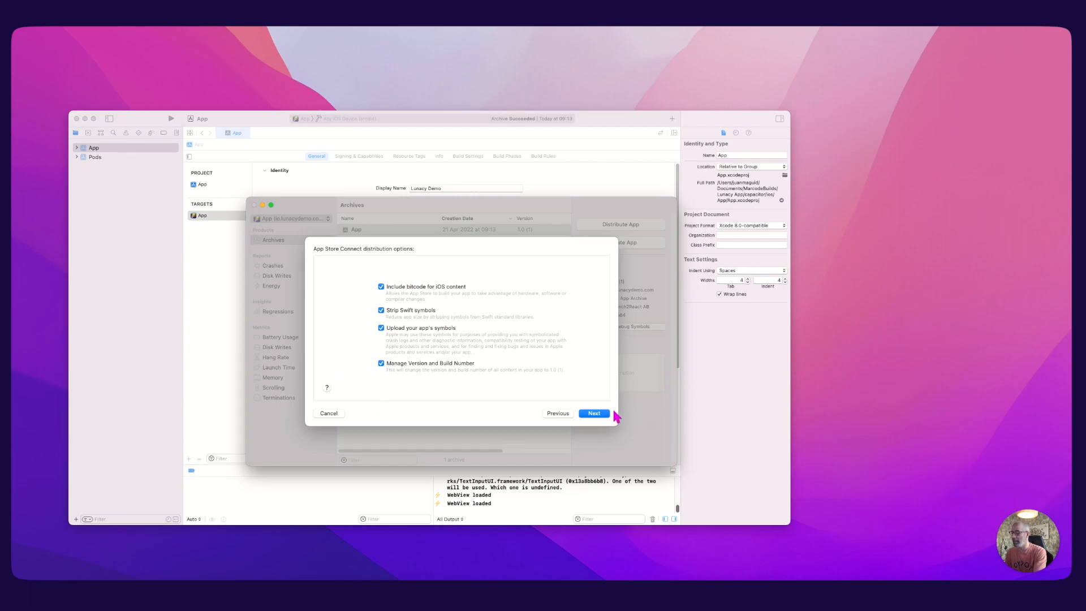
- Accept the default distribution options with automatically managed signing, review the App.ipa content, and upload it to App Store Connect
{"action": "left_click", "coordinate": [594, 414]}
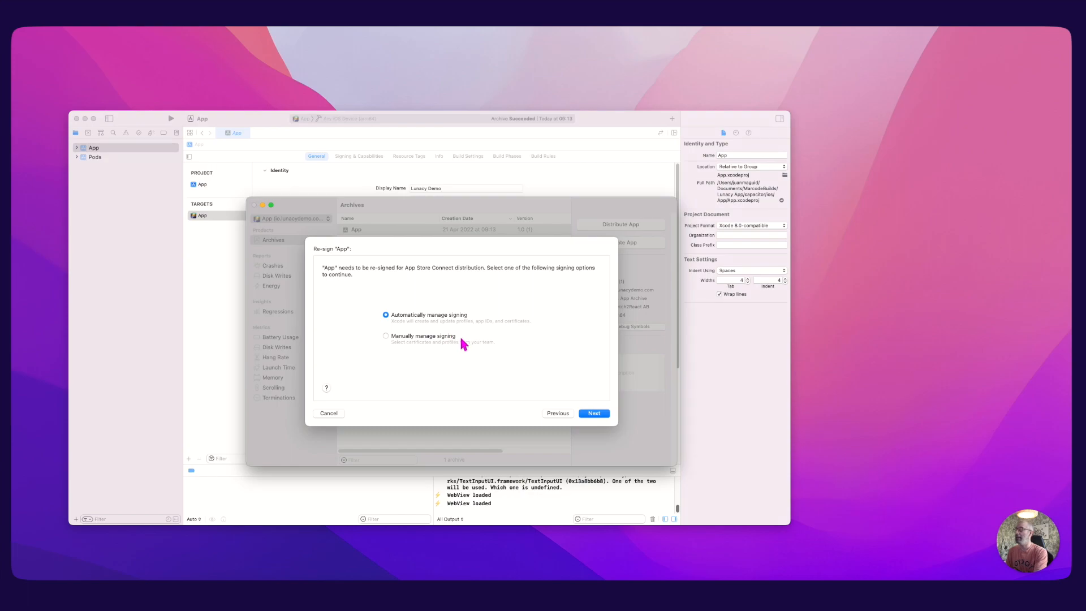
{"action": "left_click", "coordinate": [601, 413]}
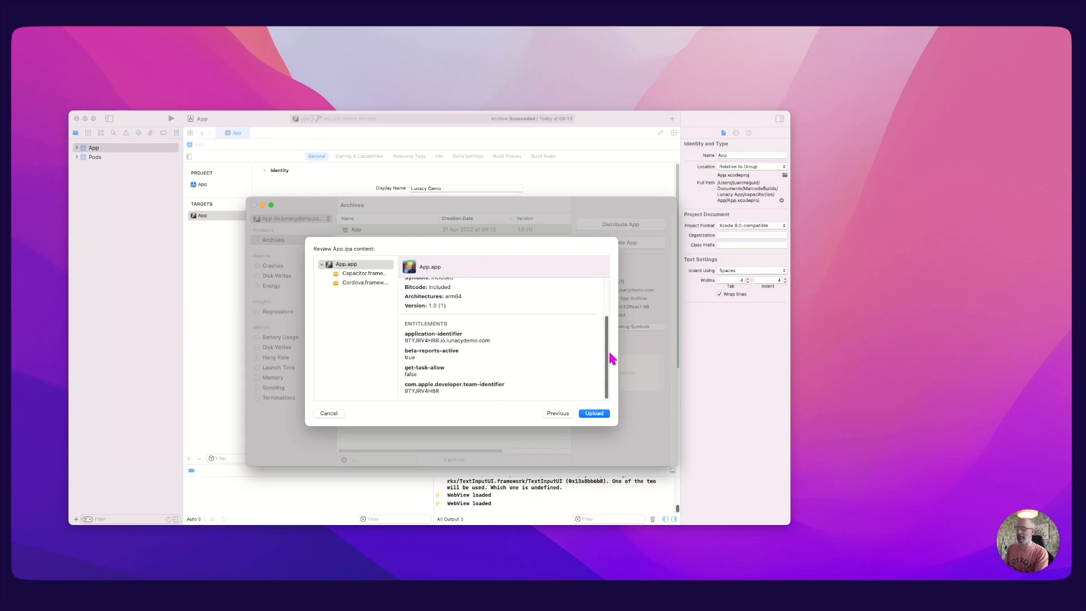
{"action": "left_click_drag", "start_coordinate": [610, 360], "coordinate": [613, 291]}
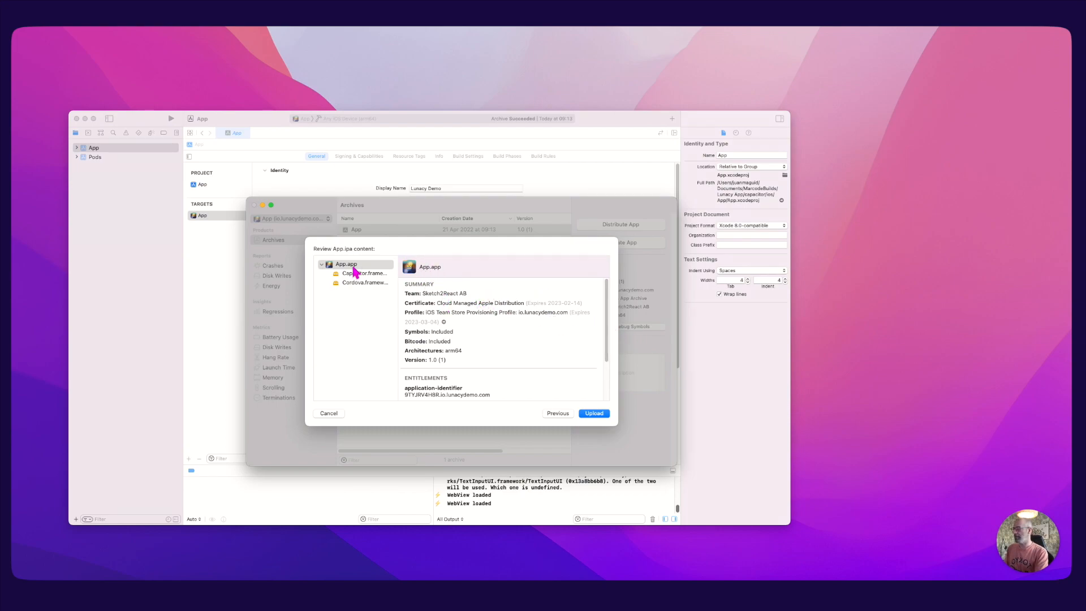
{"action": "left_click", "coordinate": [594, 415]}
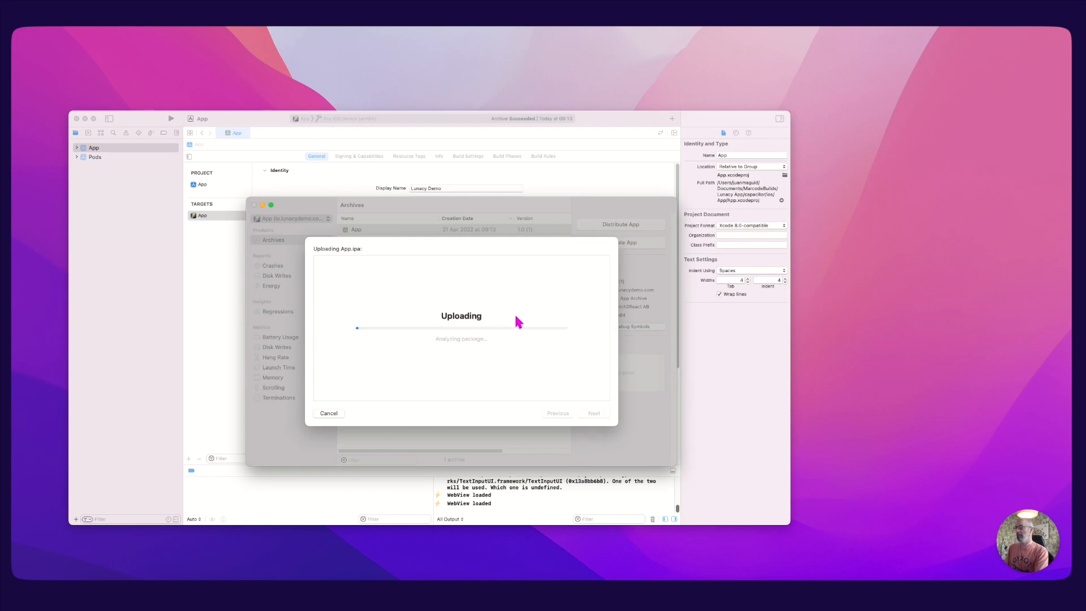